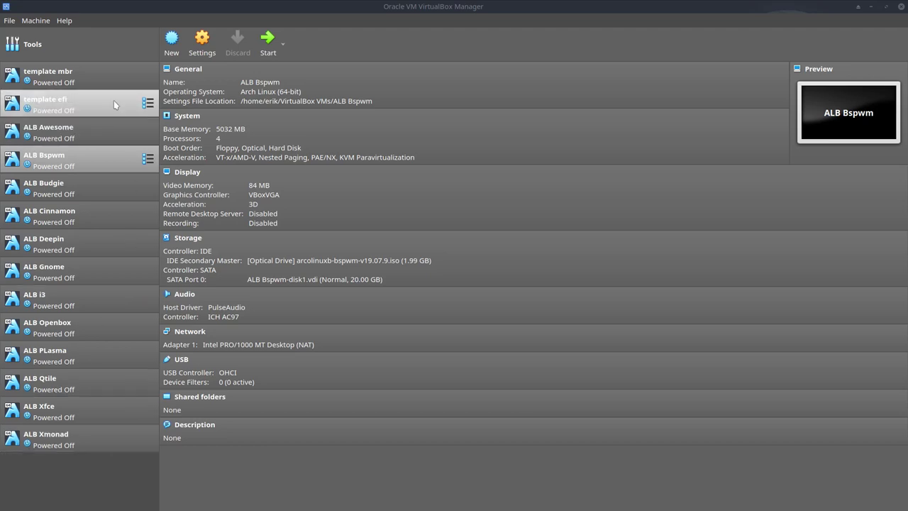
Step: Full-clone template mbr as 'ALB ArcoLinux Mbr' and move it just below template efi
right_click(86, 74)
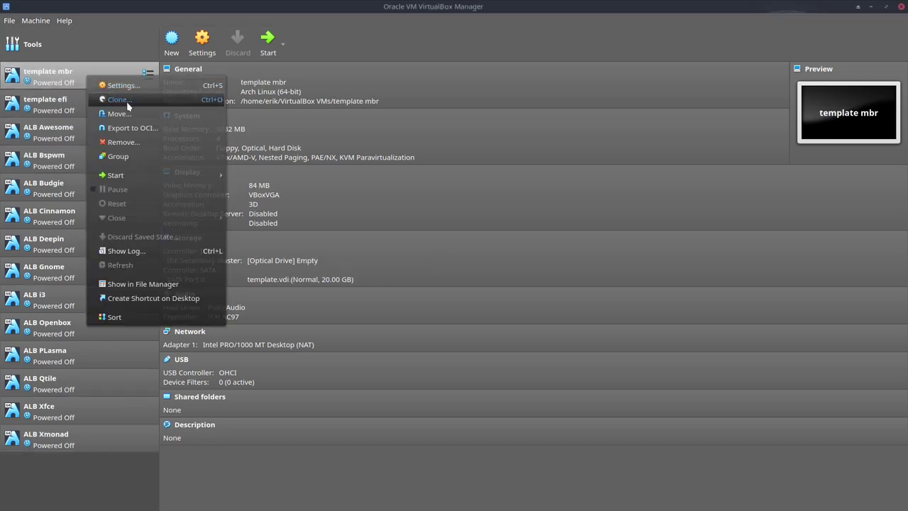
left_click(134, 103)
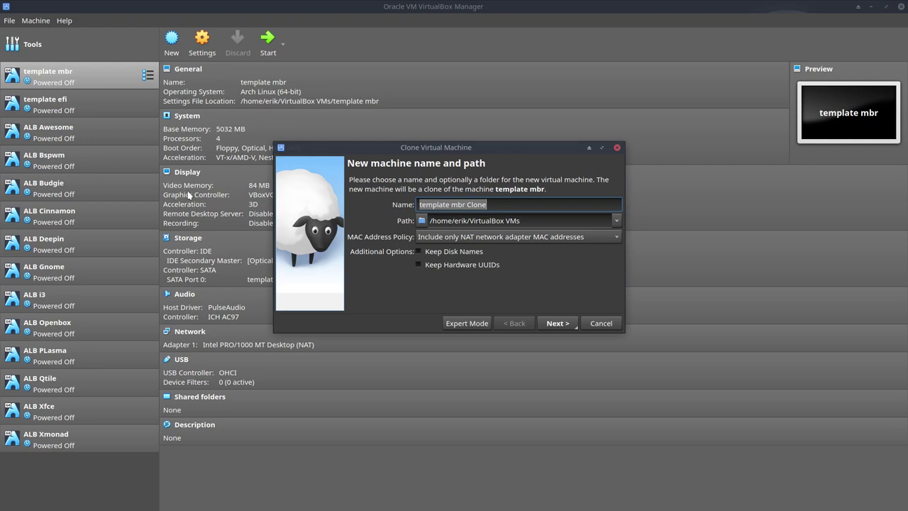
type("ALB ")
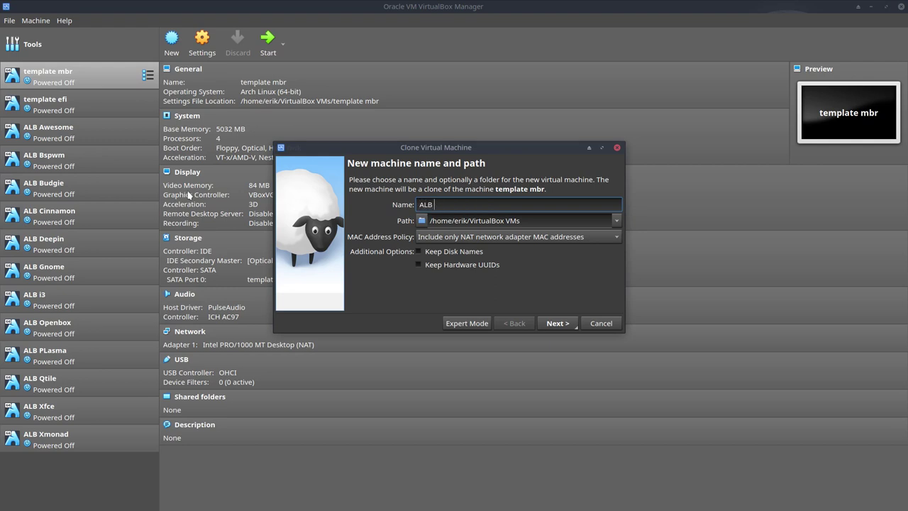
type("Arcolin")
key("BackSpace")
key("BackSpace")
type("inuxD")
key("Return")
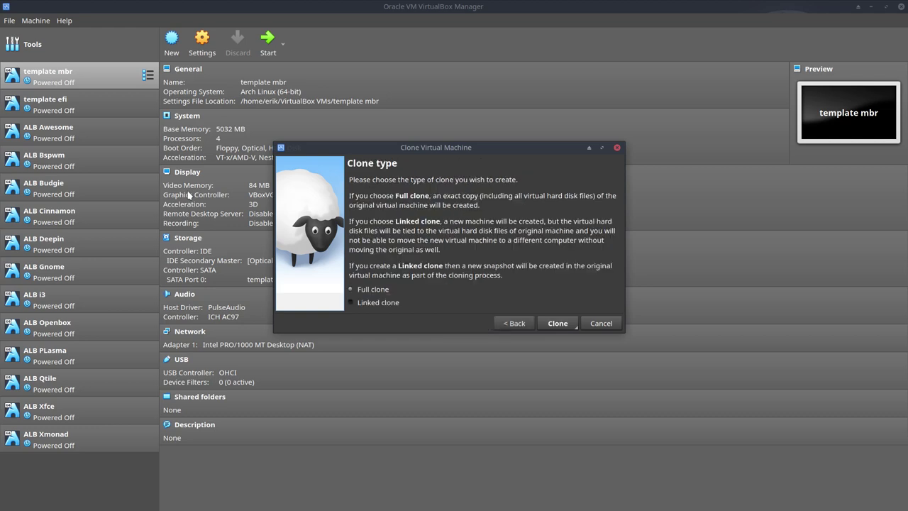
left_click(572, 325)
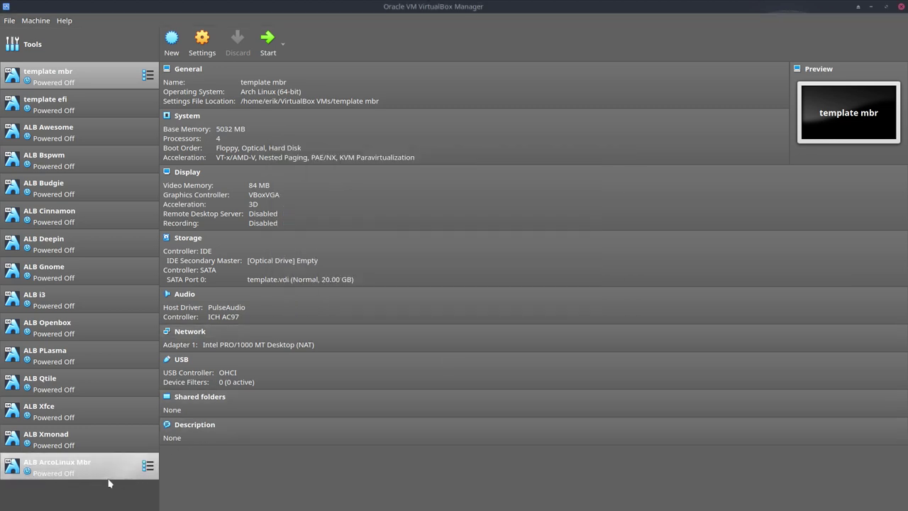
mouse_move(92, 478)
left_mouse_down()
mouse_move(102, 240)
mouse_move(90, 131)
left_mouse_up()
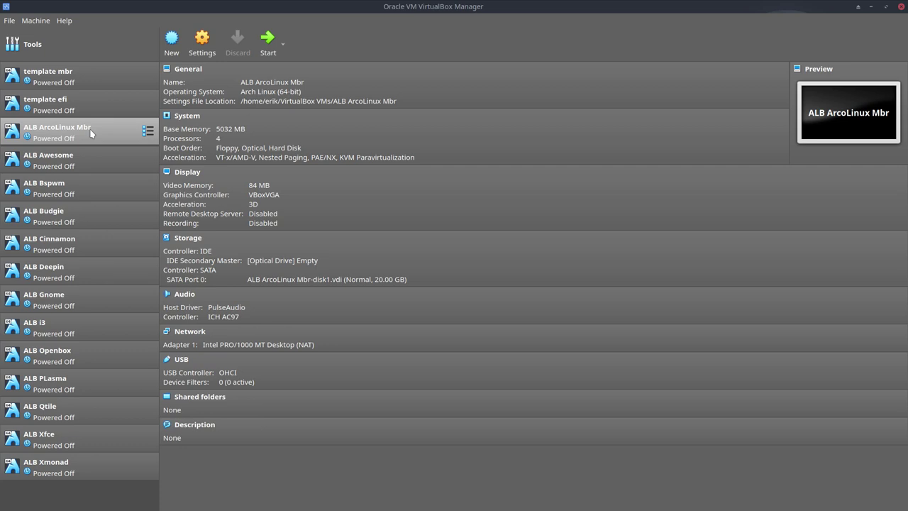
Step: Load arcolinux-v19.07.9.iso into ALB ArcoLinux Mbr's empty optical drive
left_click(288, 261)
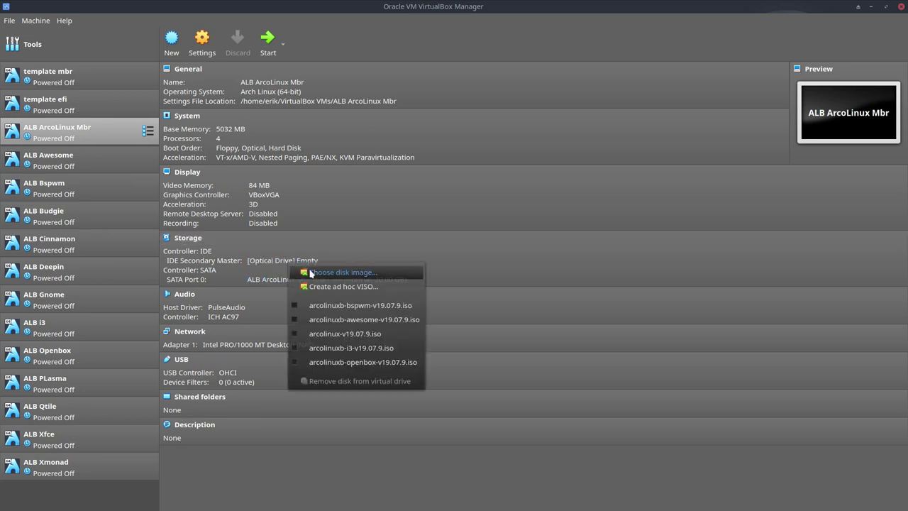
left_click(310, 273)
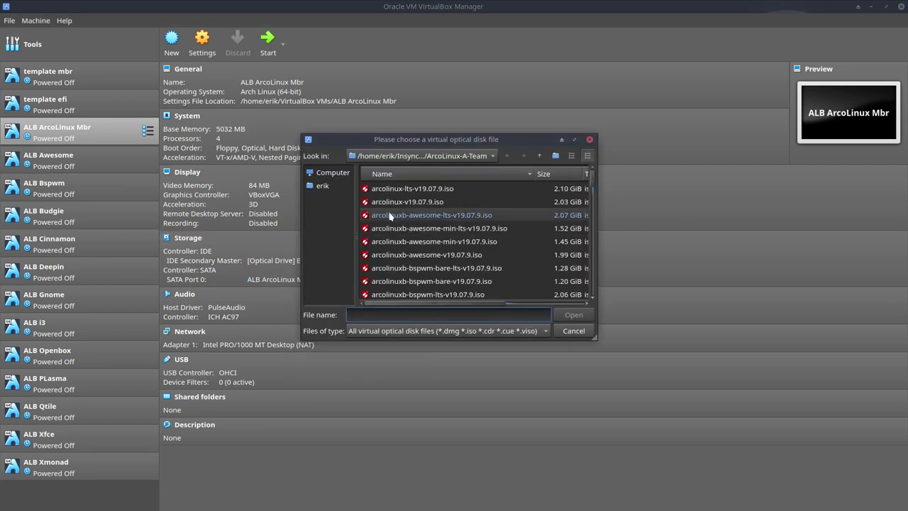
double_click(407, 202)
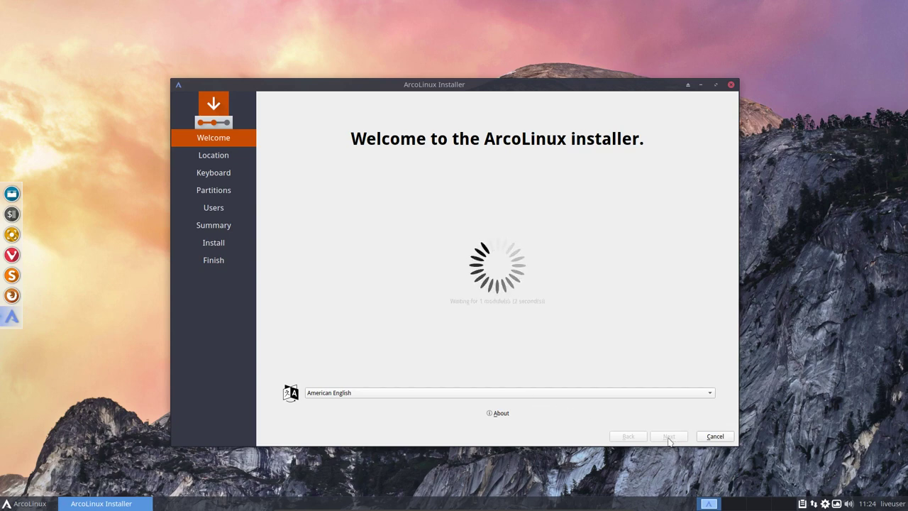
Step: View the installer's About info, keep the Europe/Brussels location and choose the Belgian keyboard layout
left_click(500, 413)
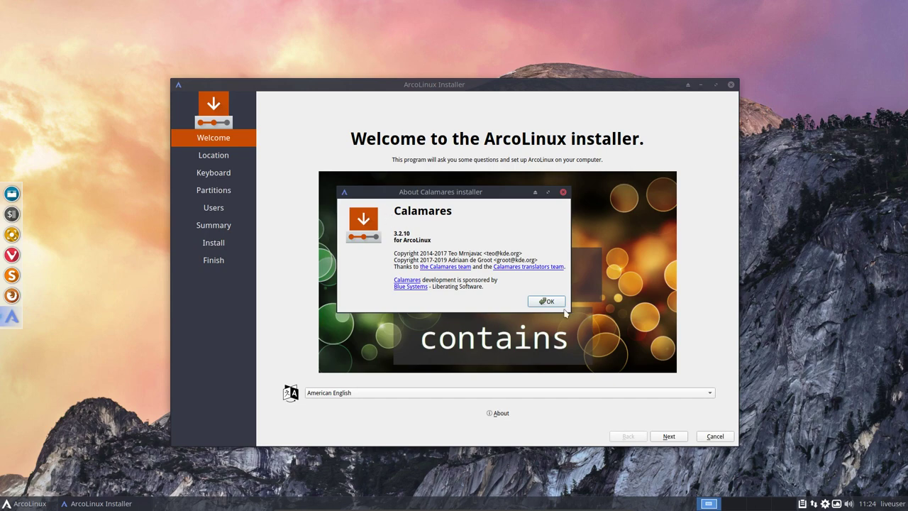
left_click(553, 303)
left_click(668, 435)
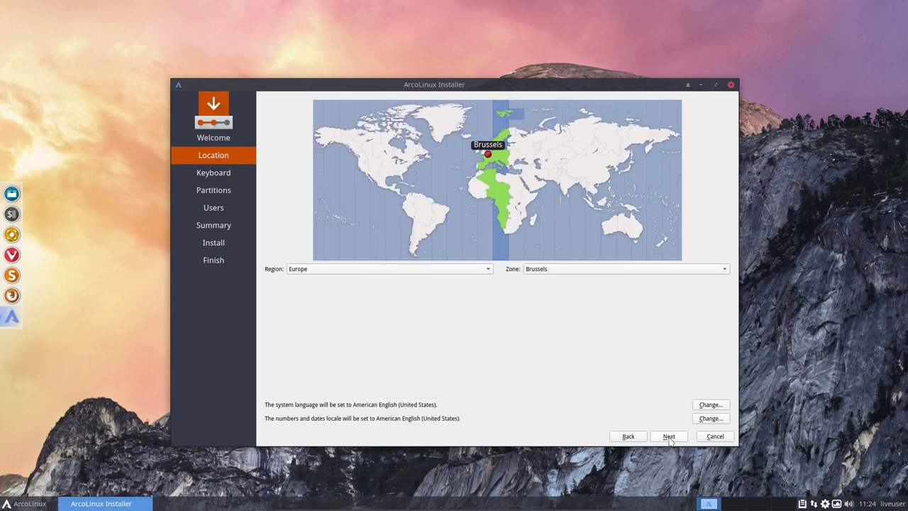
left_click(290, 272)
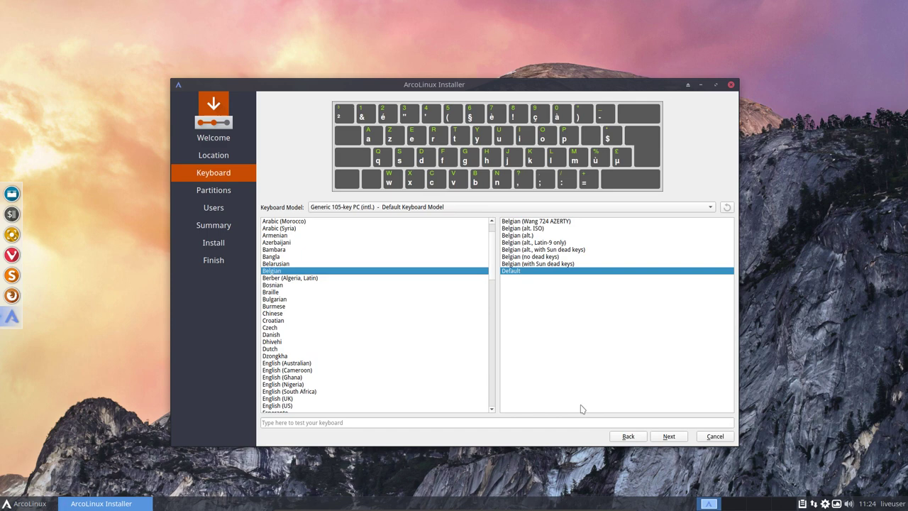
left_click(660, 437)
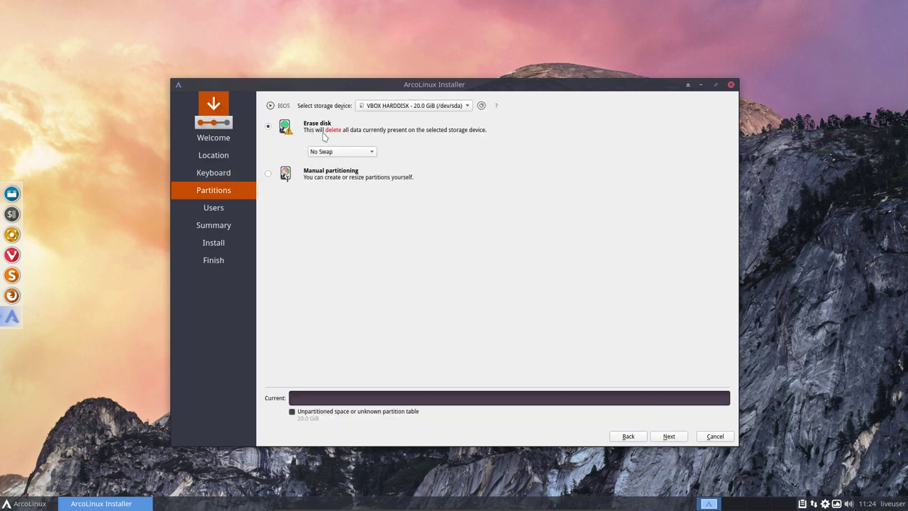
Step: Choose Erase disk with system encryption, entering the encryption passphrase in both fields
left_click(314, 131)
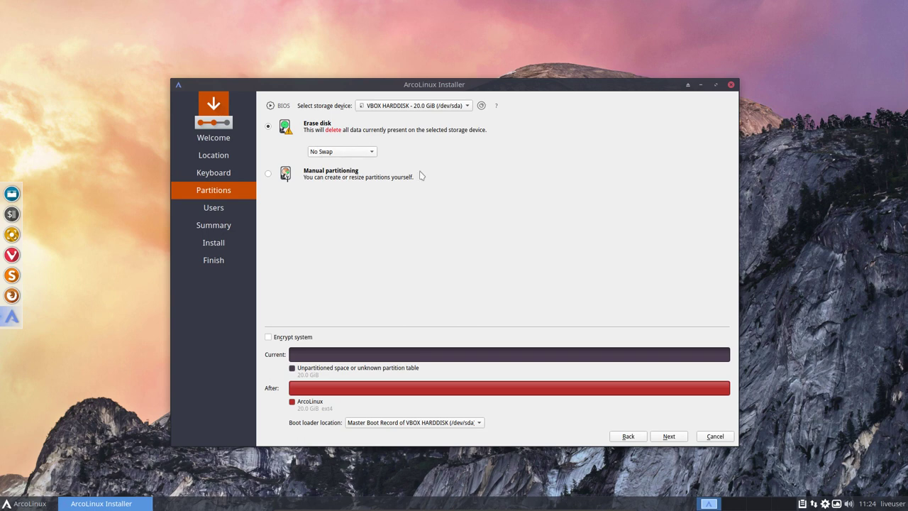
left_click(297, 341)
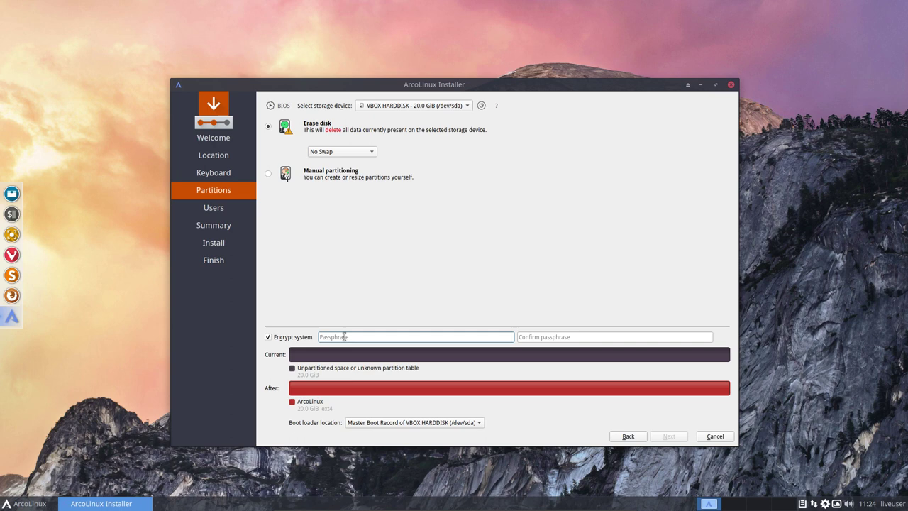
key("Tab")
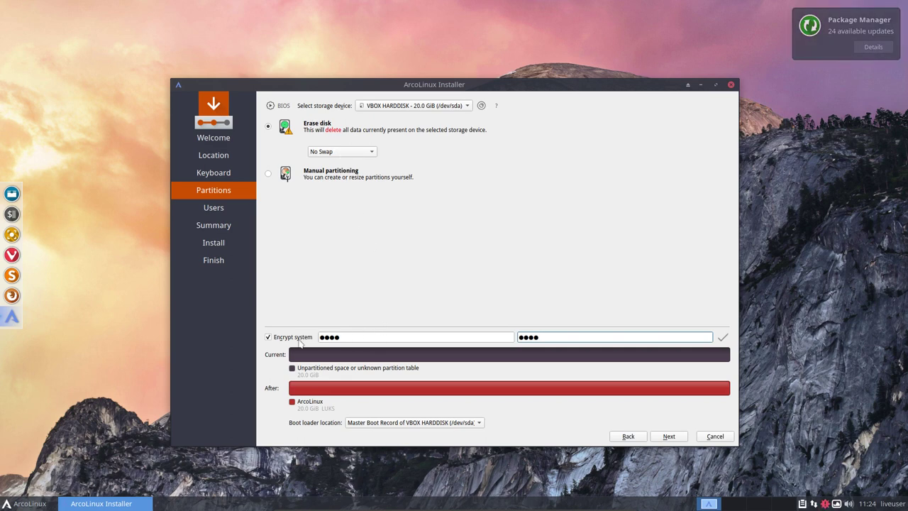
left_click(667, 436)
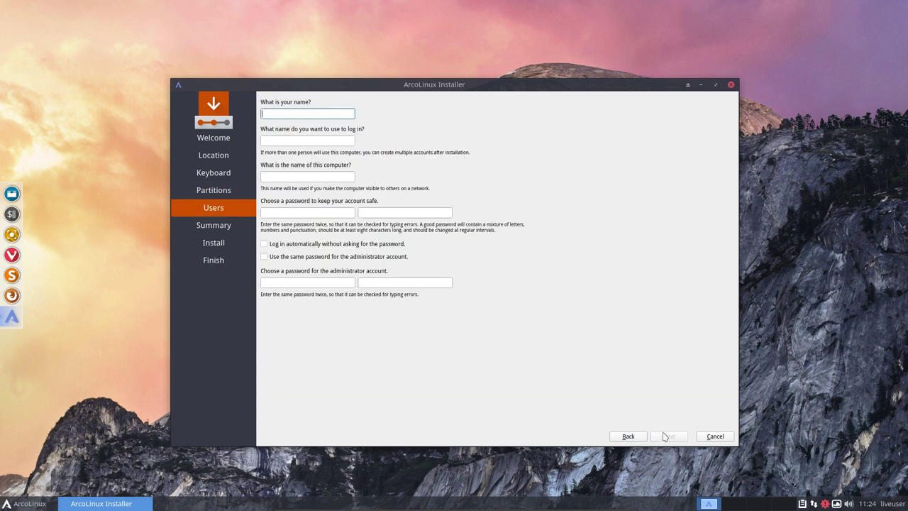
Step: Enter the user's name and login, computer name ArcoLinux, and the account password
key("Tab")
key("Tab")
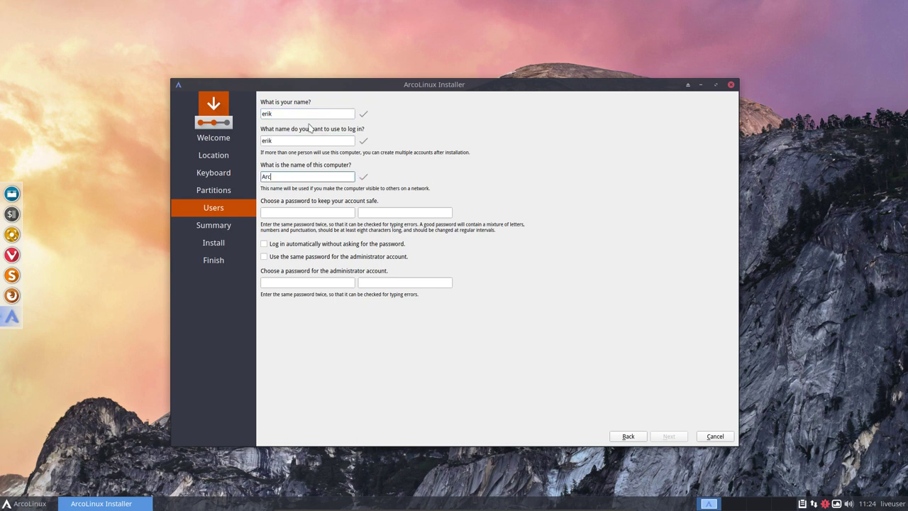
key("Tab")
key("Tab")
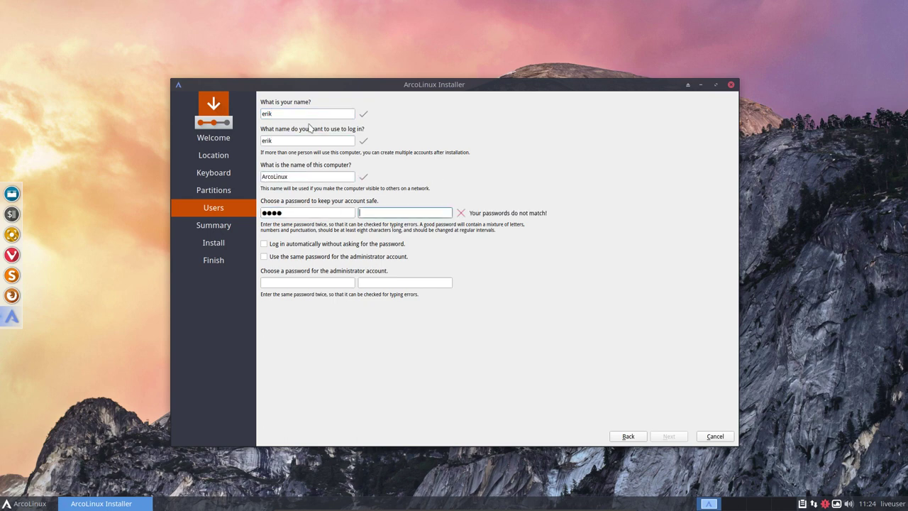
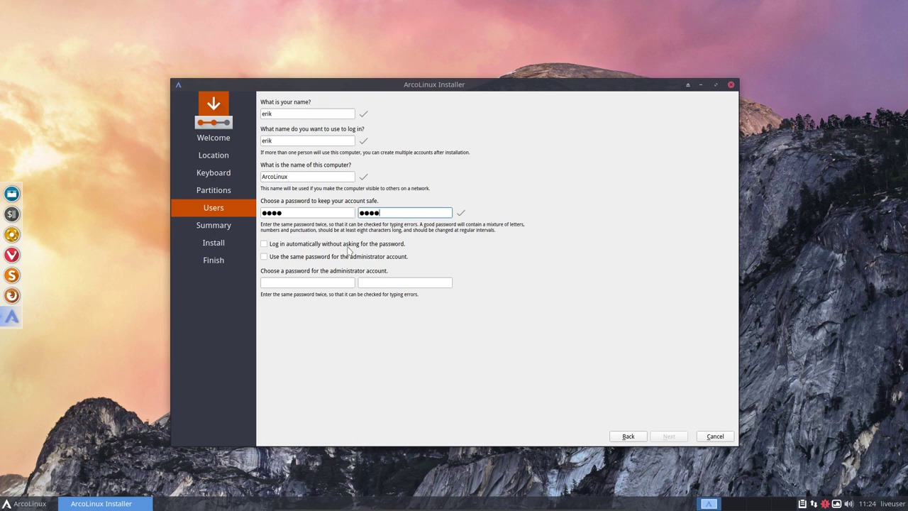
Step: Enable automatic login, review the summary and start the installation
left_click(347, 245)
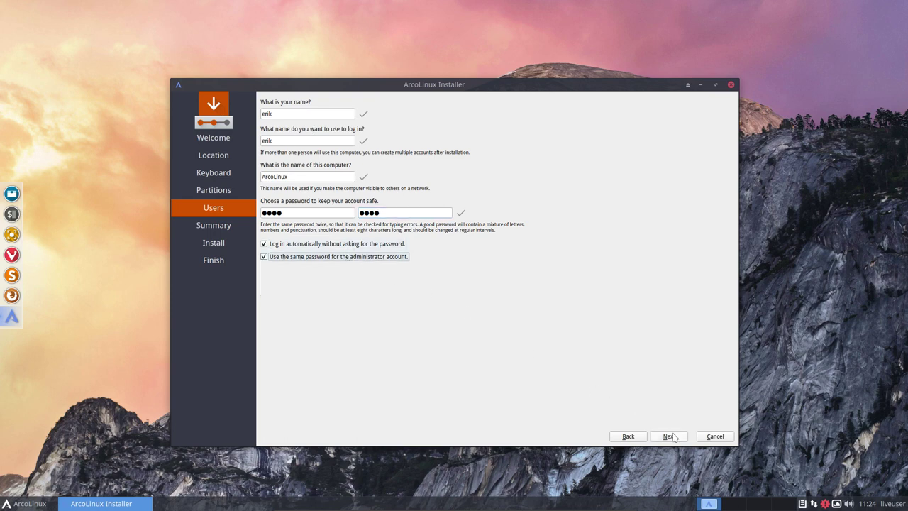
left_click(673, 436)
left_click(674, 437)
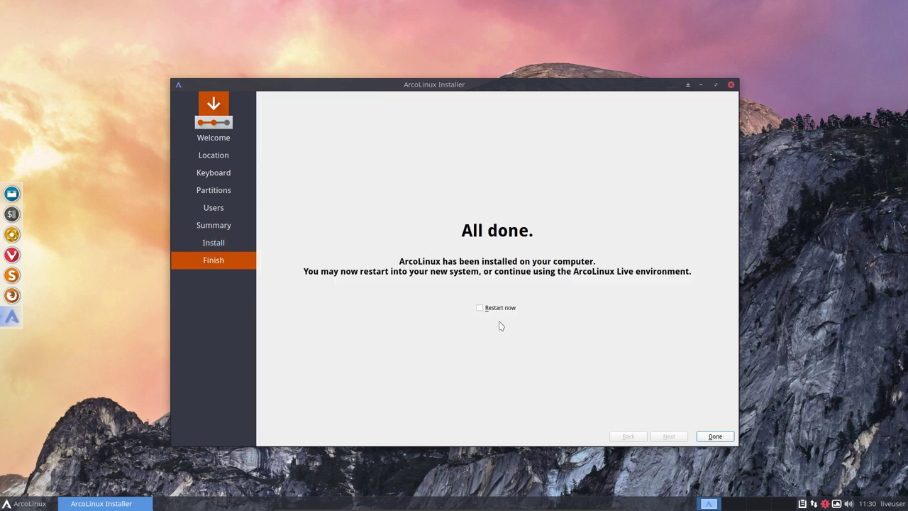
Step: Tick Restart now on the Finish page and close the installer to reboot
left_click(507, 309)
left_click(711, 437)
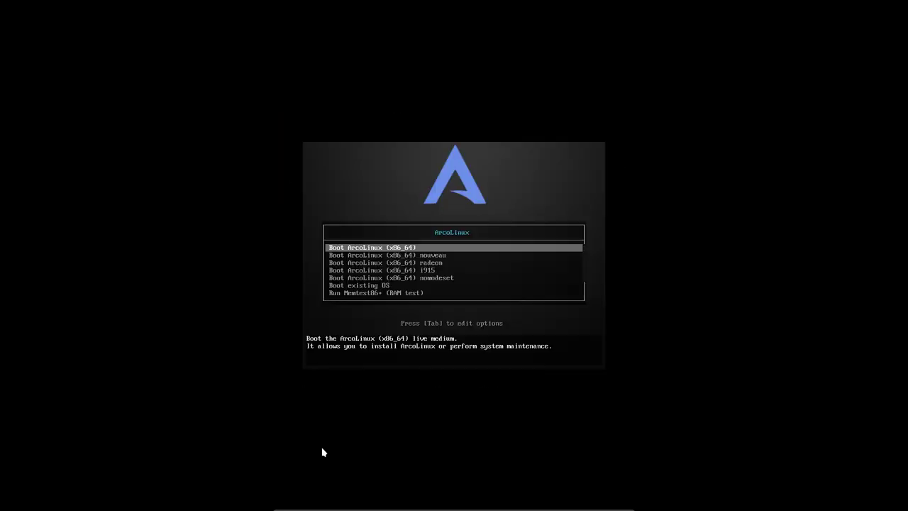
Step: Choose Boot existing OS in the boot menu to start the installed system
key("Down")
key("Down")
key("Down")
key("Down")
key("Down")
key("Return")
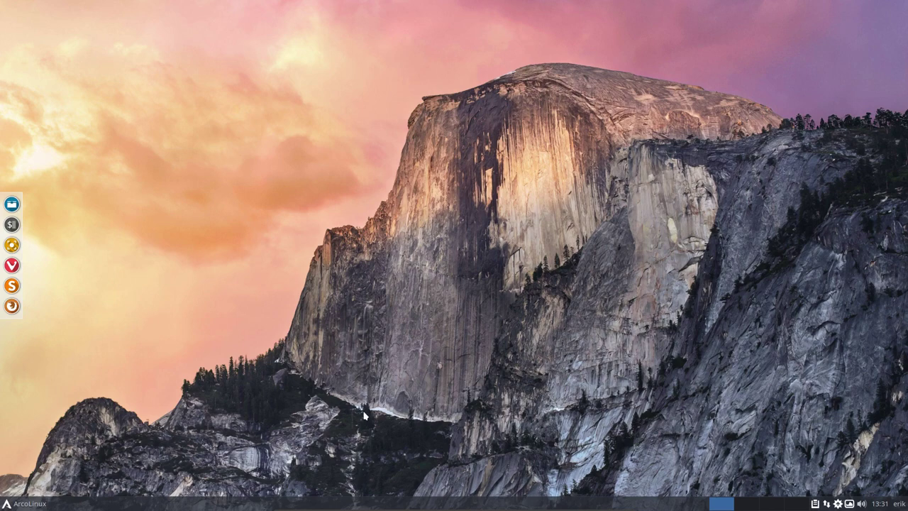
Step: Launch GParted as root via a 'gpr' menu search and select the encrypted /dev/sda1 partition
left_click(28, 503)
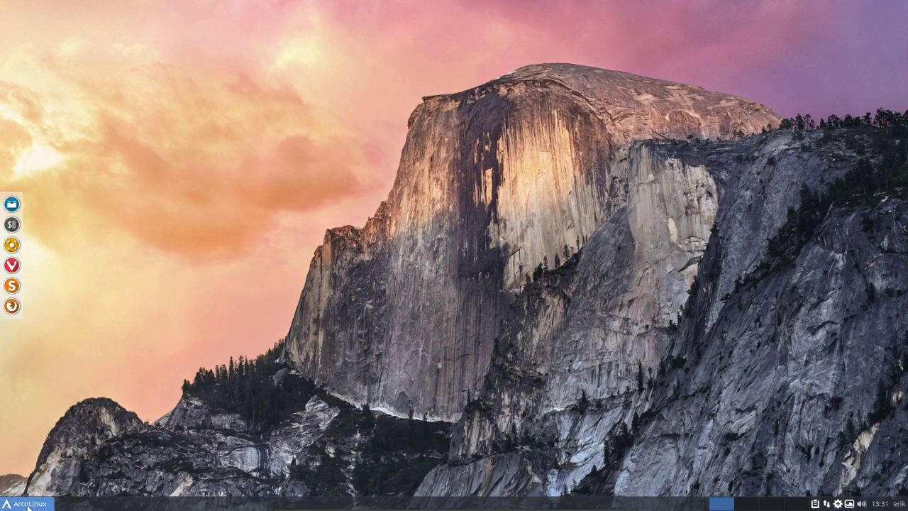
type("gpr")
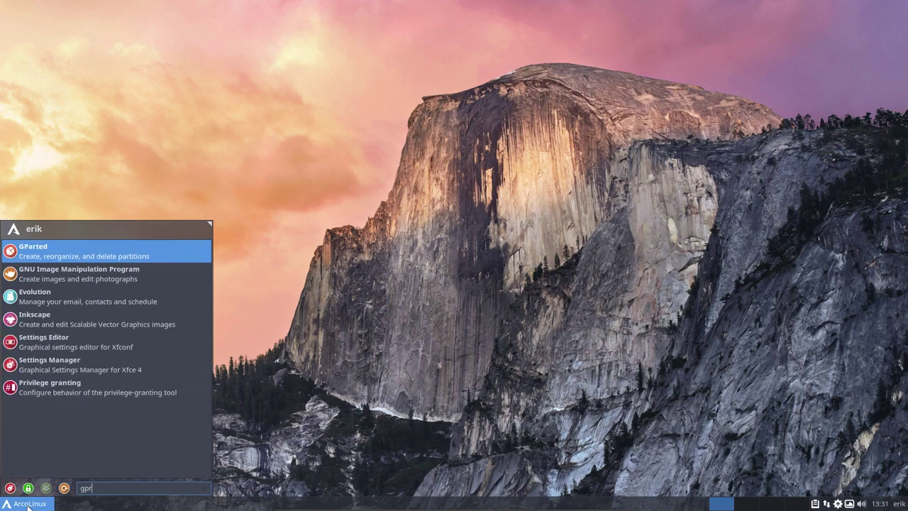
key("Return")
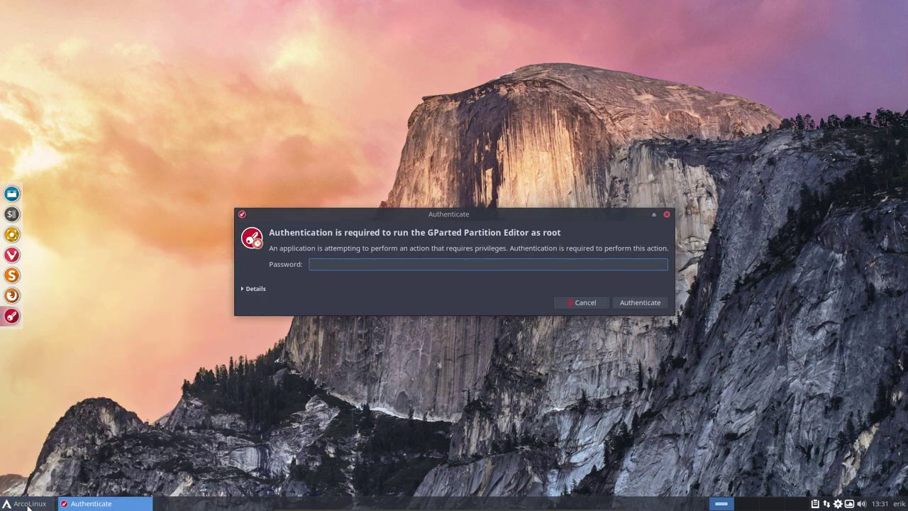
type("xxxx")
key("Return")
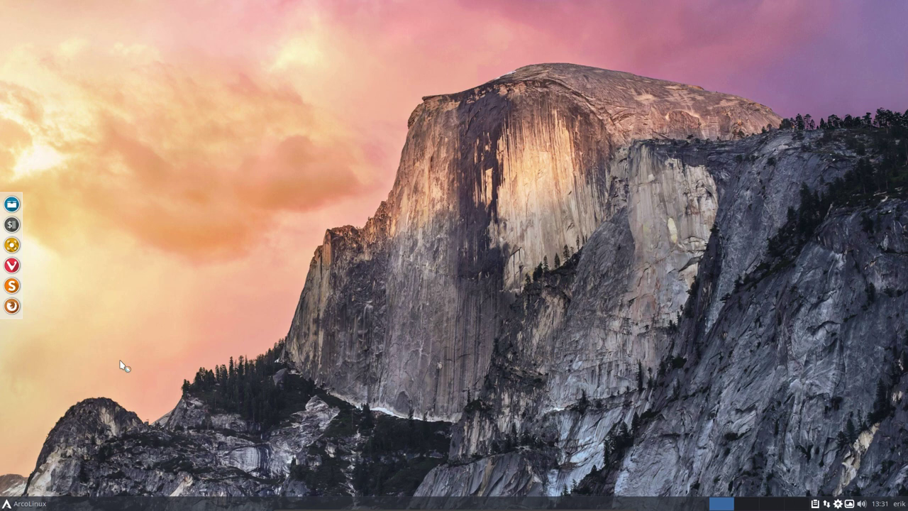
left_click_drag(301, 21, 419, 109)
left_click(268, 192)
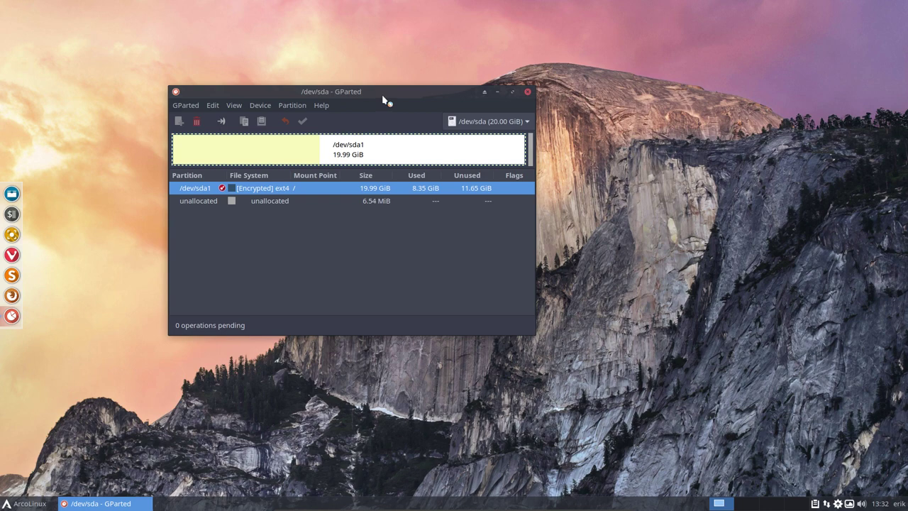
left_click_drag(389, 100, 488, 127)
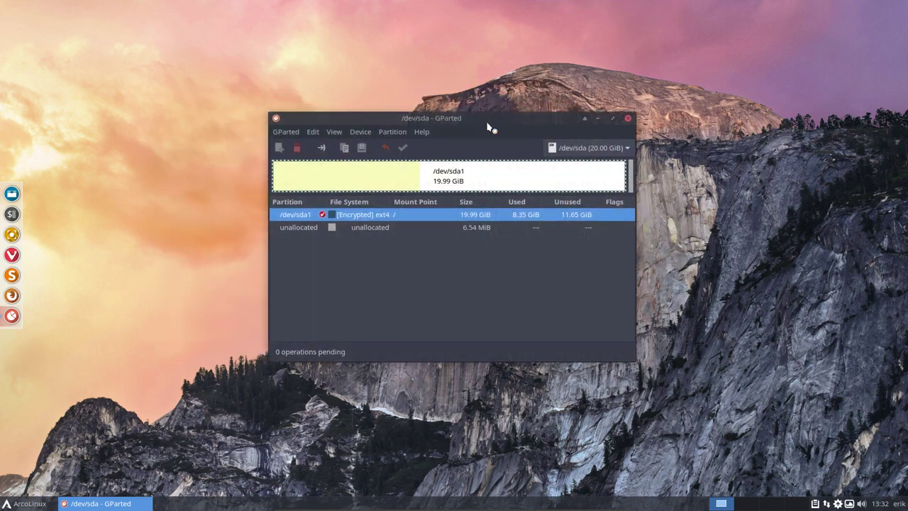